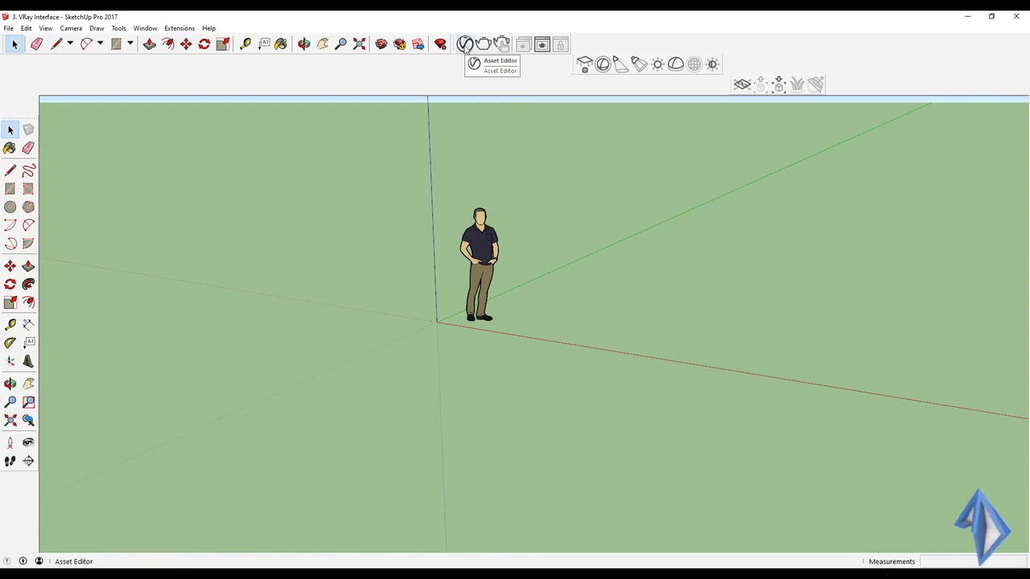
Step: Open the V-Ray Asset Editor, browse its Materials, Lights, Geometry and Settings tabs, then close it
left_click(465, 45)
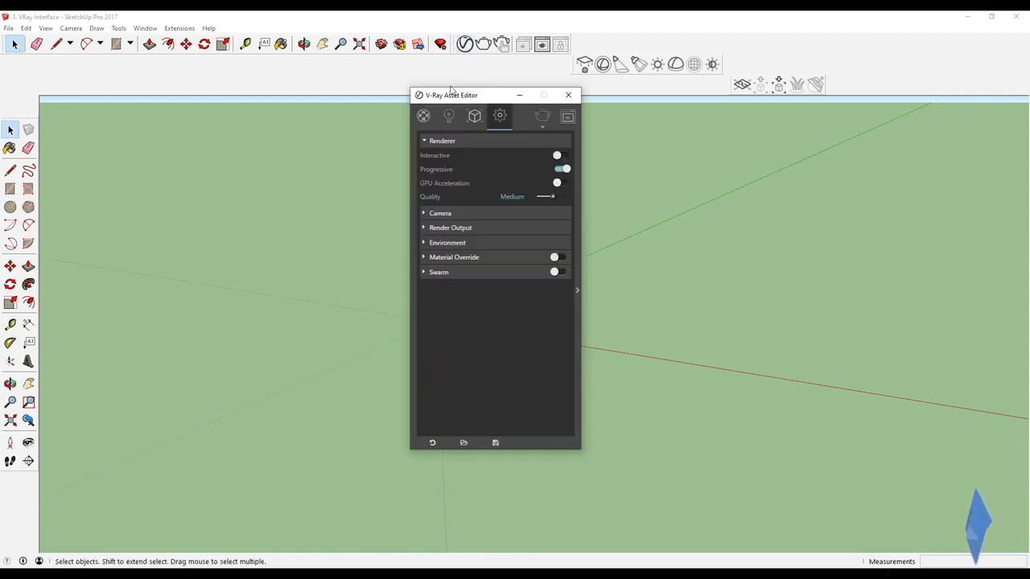
left_click(423, 117)
left_click(448, 118)
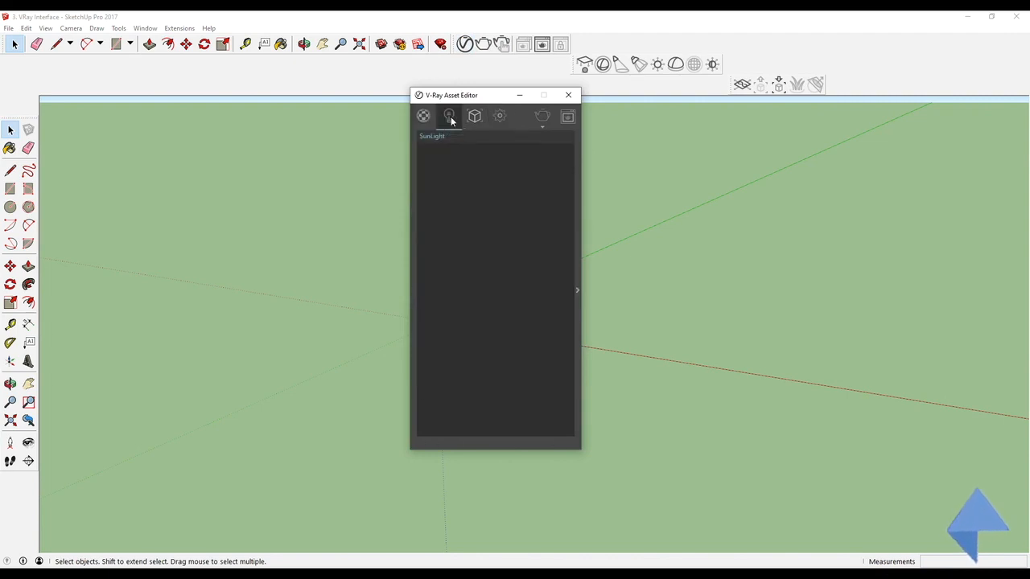
left_click(474, 118)
left_click(499, 117)
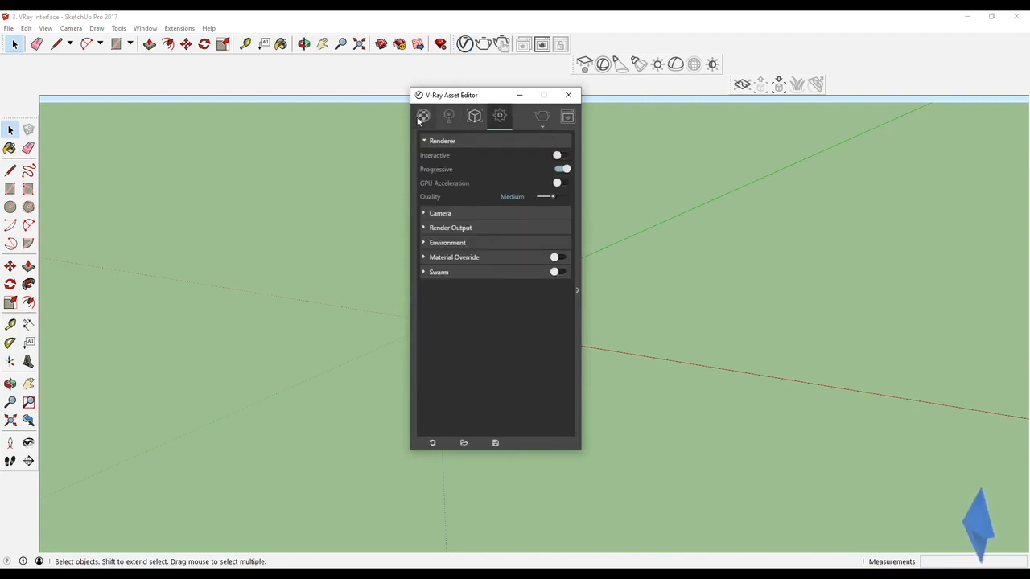
left_click(423, 117)
left_click(448, 117)
left_click(474, 117)
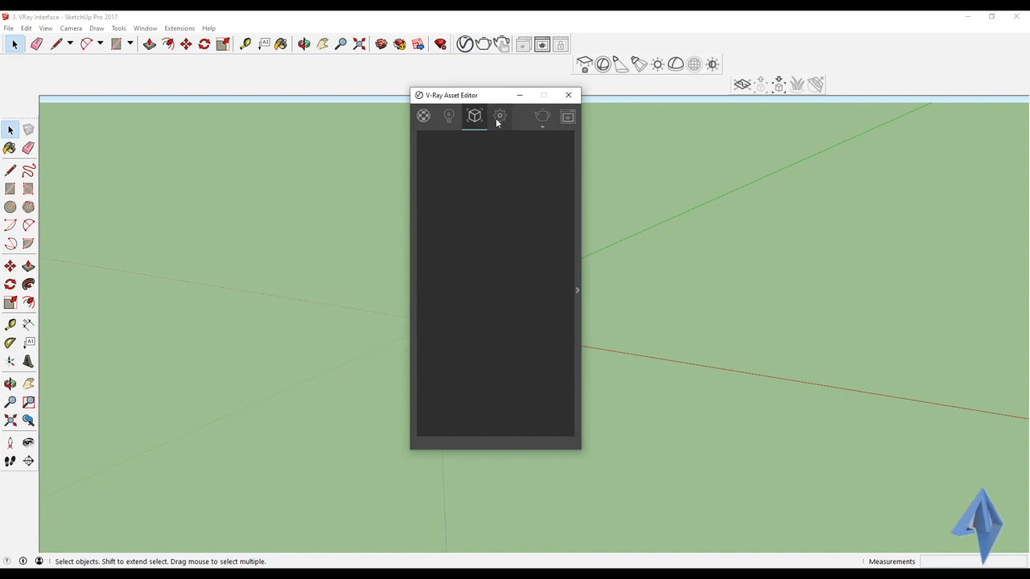
left_click(499, 119)
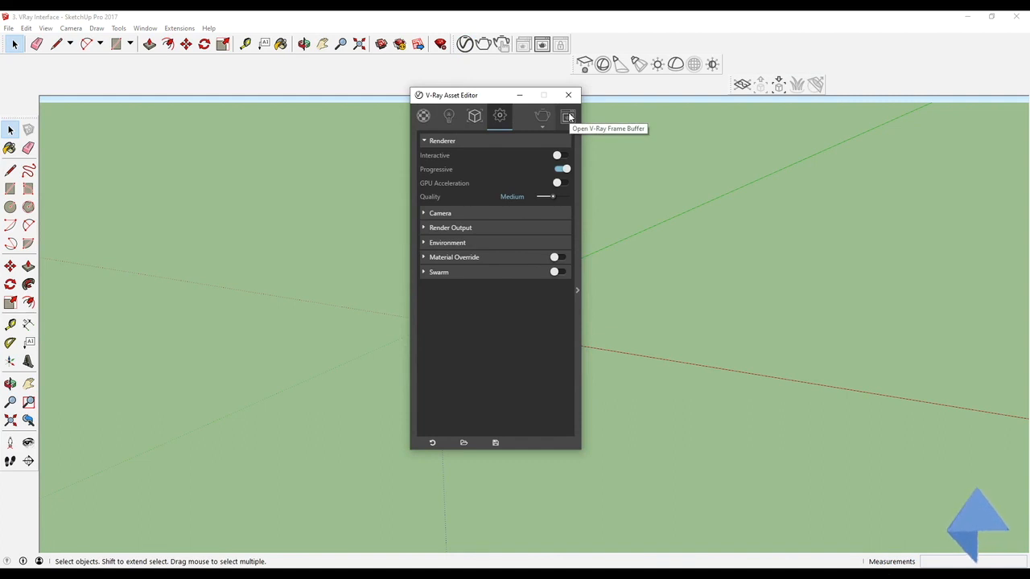
left_click(424, 116)
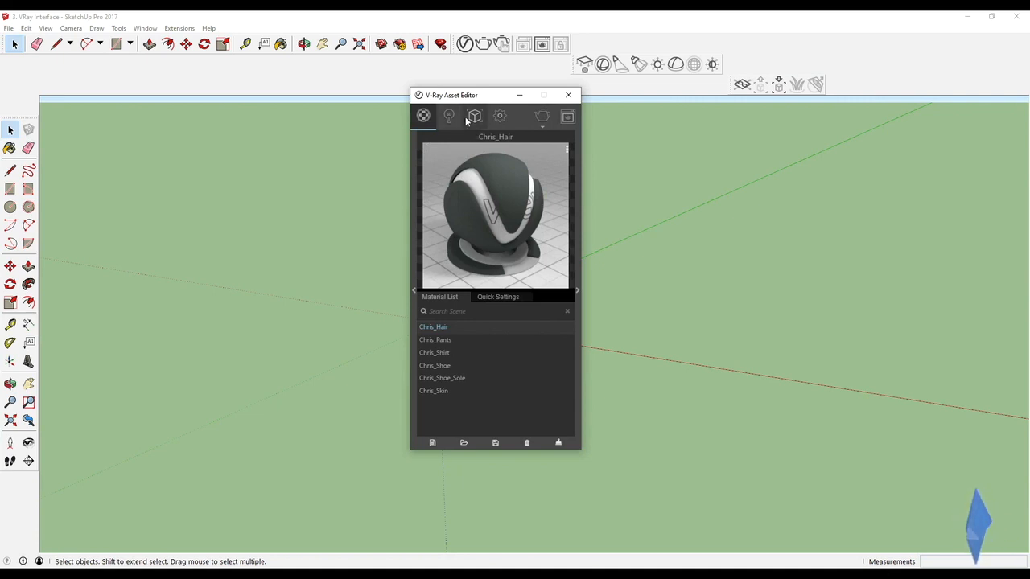
left_click(568, 95)
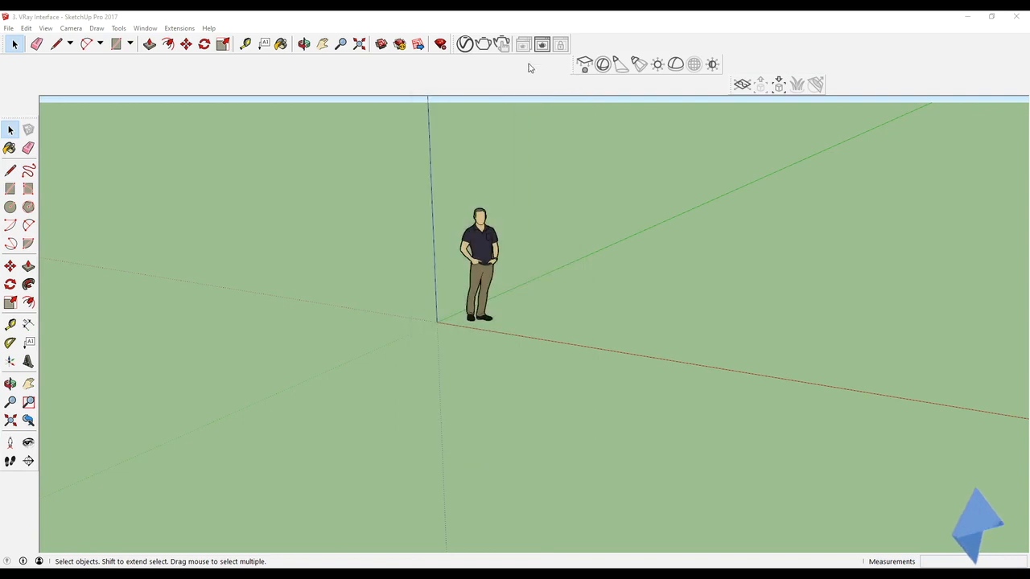
Step: Render the scene with V-Ray, then close the frame buffer and progress windows
left_click(484, 46)
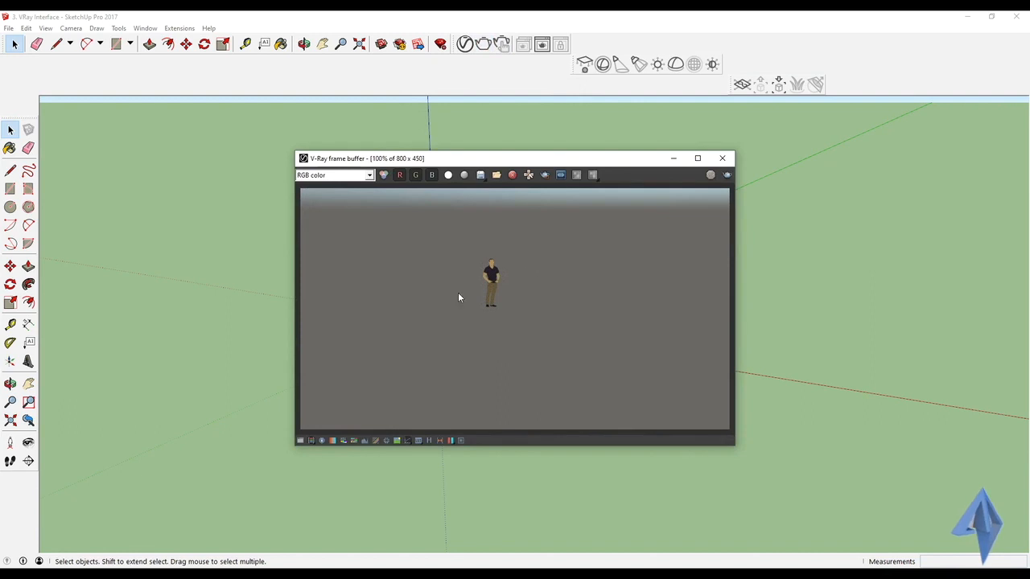
mouse_move(821, 358)
middle_mouse_down()
mouse_move(745, 299)
mouse_move(731, 243)
mouse_move(759, 377)
mouse_move(878, 347)
mouse_move(904, 313)
mouse_move(911, 218)
mouse_move(896, 287)
mouse_move(864, 345)
mouse_move(800, 340)
middle_mouse_up()
left_click(722, 159)
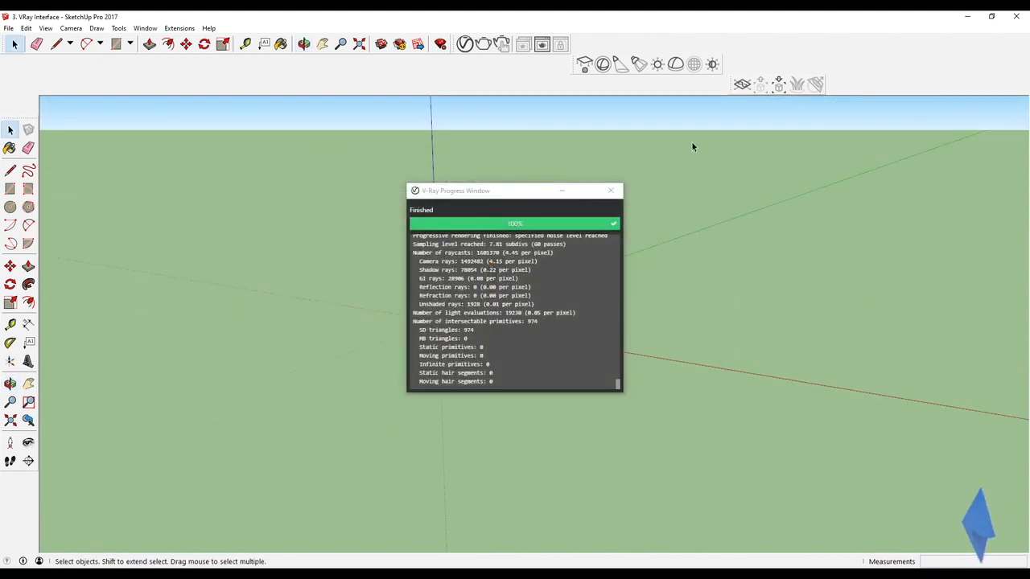
left_click(611, 191)
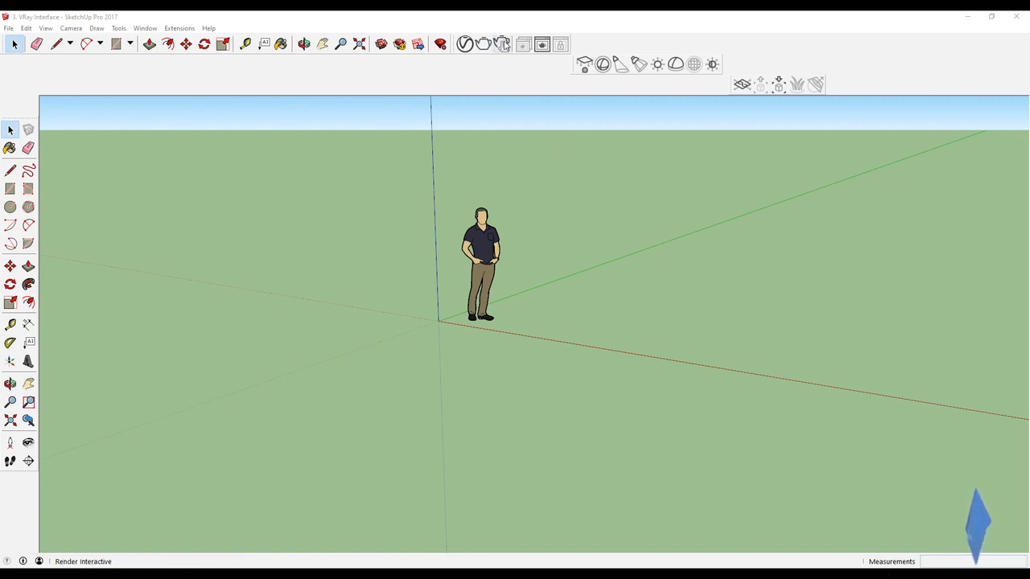
Step: Start an interactive V-Ray render and orbit the view while the frame buffer updates
left_click(502, 43)
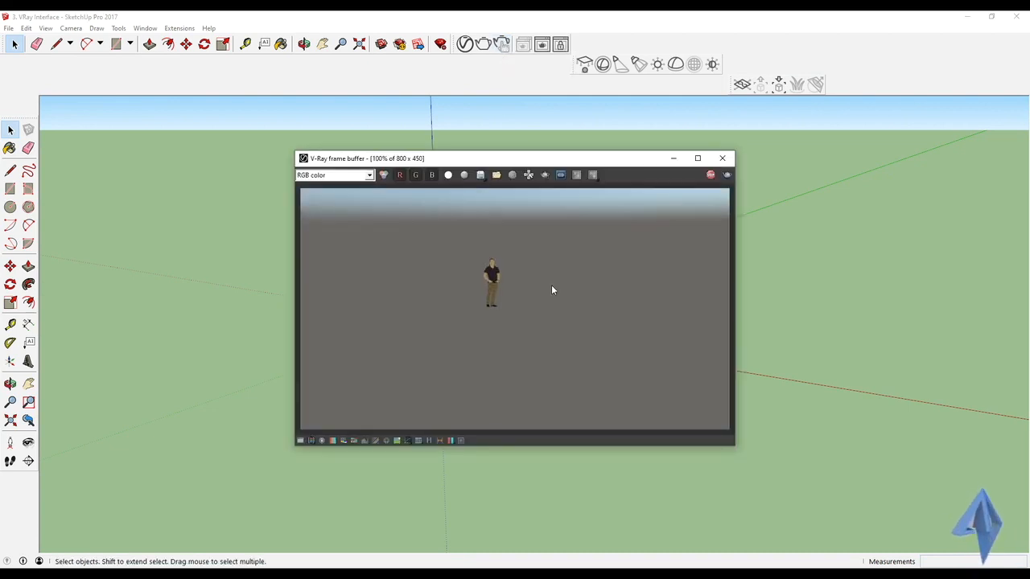
mouse_move(821, 288)
middle_mouse_down()
mouse_move(748, 219)
mouse_move(699, 198)
mouse_move(474, 198)
mouse_move(357, 223)
mouse_move(293, 223)
mouse_move(279, 214)
mouse_move(290, 120)
middle_mouse_up()
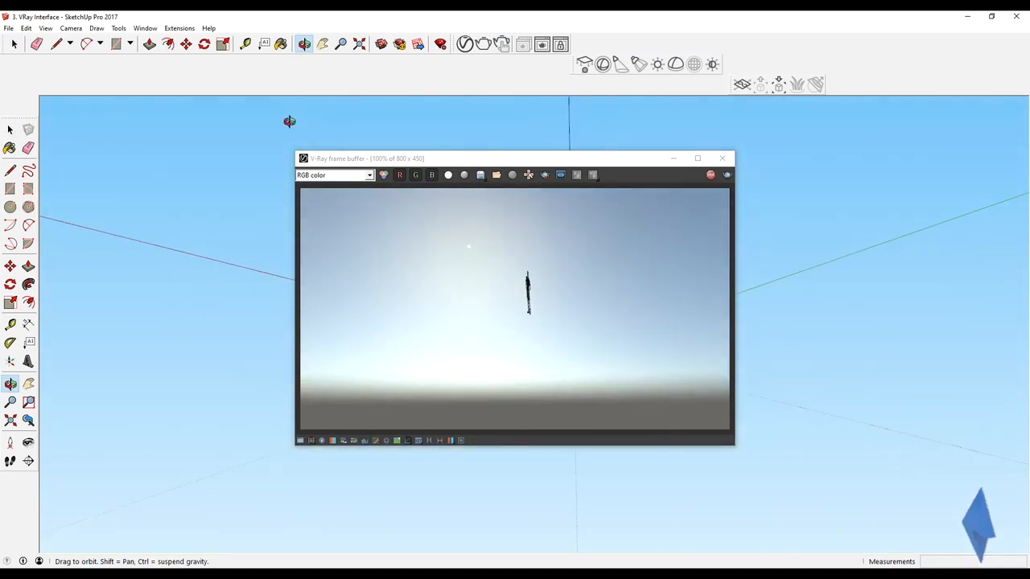
left_click_drag(447, 165, 719, 160)
left_click_drag(502, 193, 415, 392)
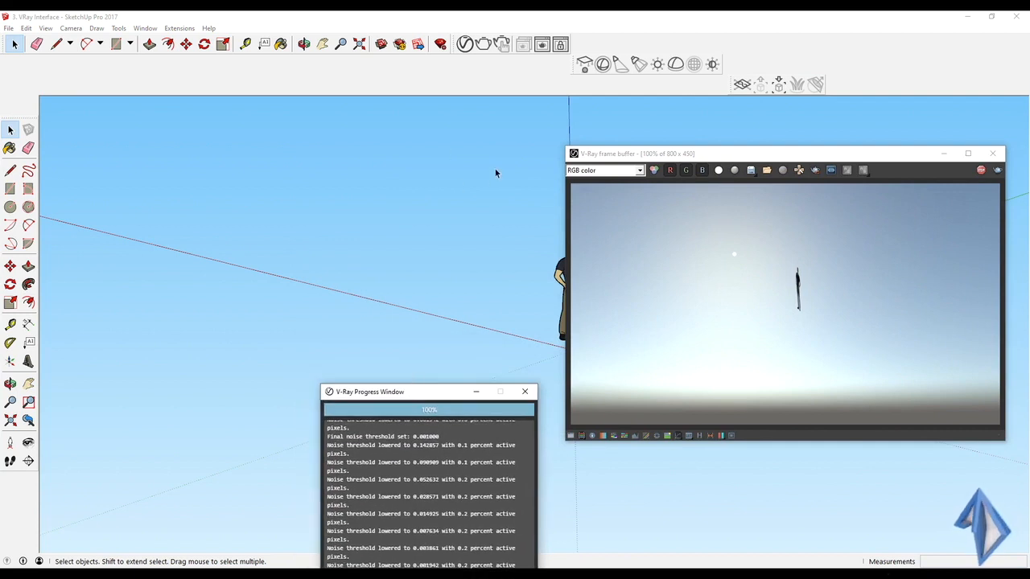
mouse_move(402, 251)
middle_mouse_down()
mouse_move(506, 389)
mouse_move(616, 458)
mouse_move(736, 464)
mouse_move(853, 390)
middle_mouse_up()
middle_click_drag(437, 284, 485, 311)
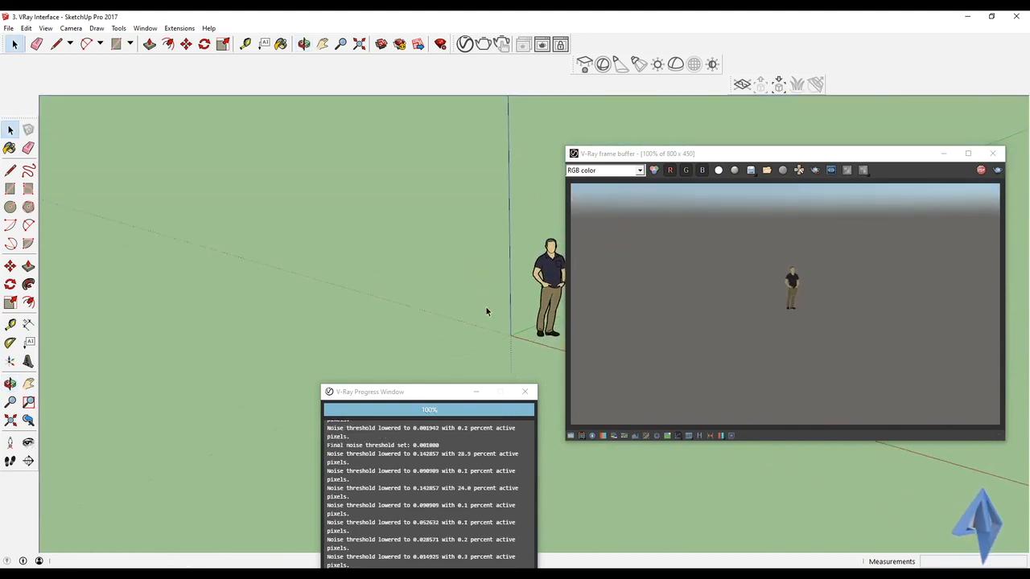
Step: Turn on shadows and orbit around the figure to check the interactive render
left_click(46, 28)
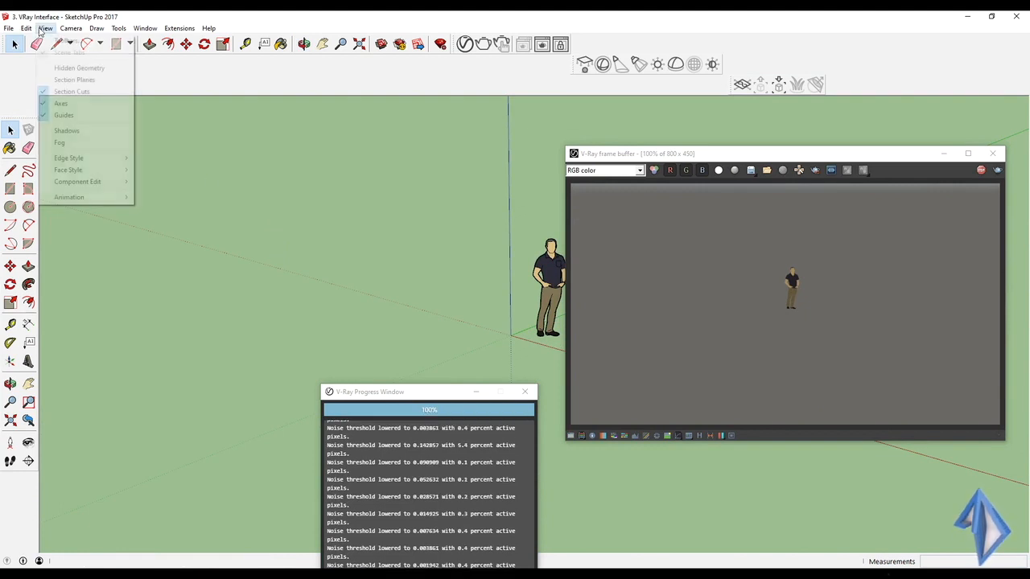
left_click(81, 133)
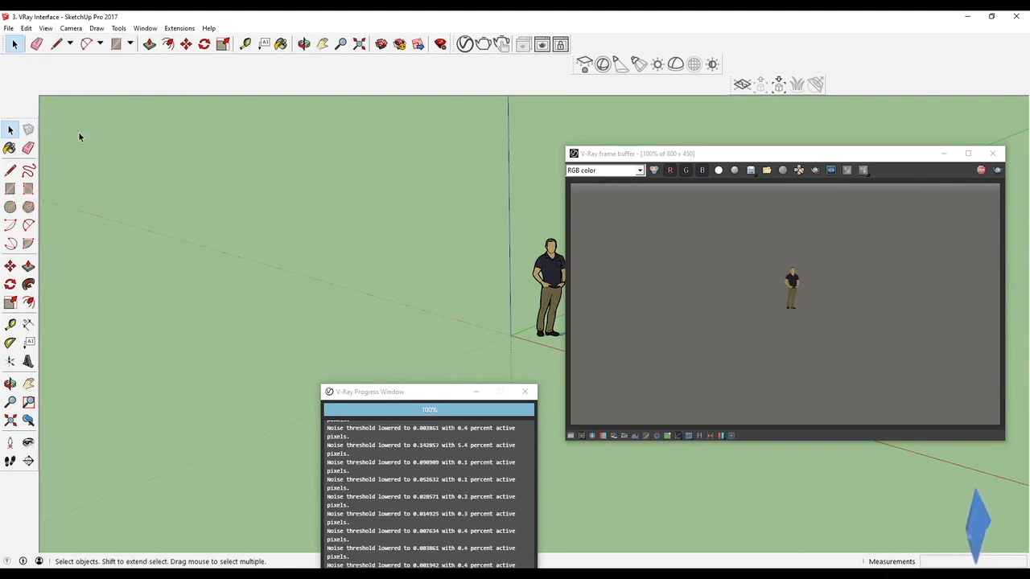
mouse_move(338, 236)
middle_mouse_down()
mouse_move(301, 249)
mouse_move(456, 351)
mouse_move(310, 301)
mouse_move(367, 373)
mouse_move(377, 369)
middle_mouse_up()
scroll(467, 283, "up", 1)
scroll(476, 275, "up", 1)
middle_click_drag(476, 276, 342, 261)
left_click(764, 282)
middle_click_drag(499, 282, 362, 277)
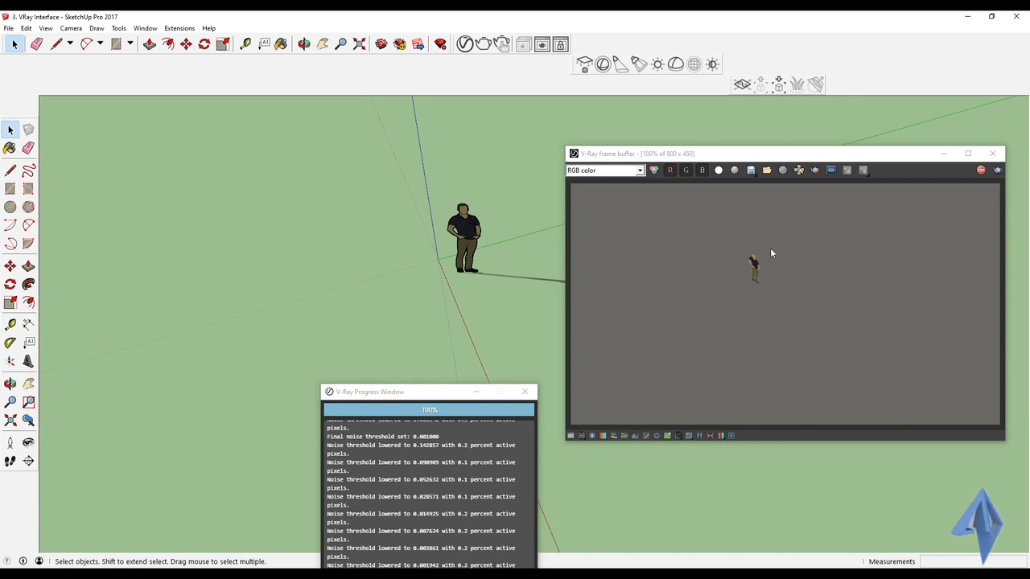
Step: Stop the interactive render and close the frame buffer and progress windows
left_click(981, 170)
left_click(992, 153)
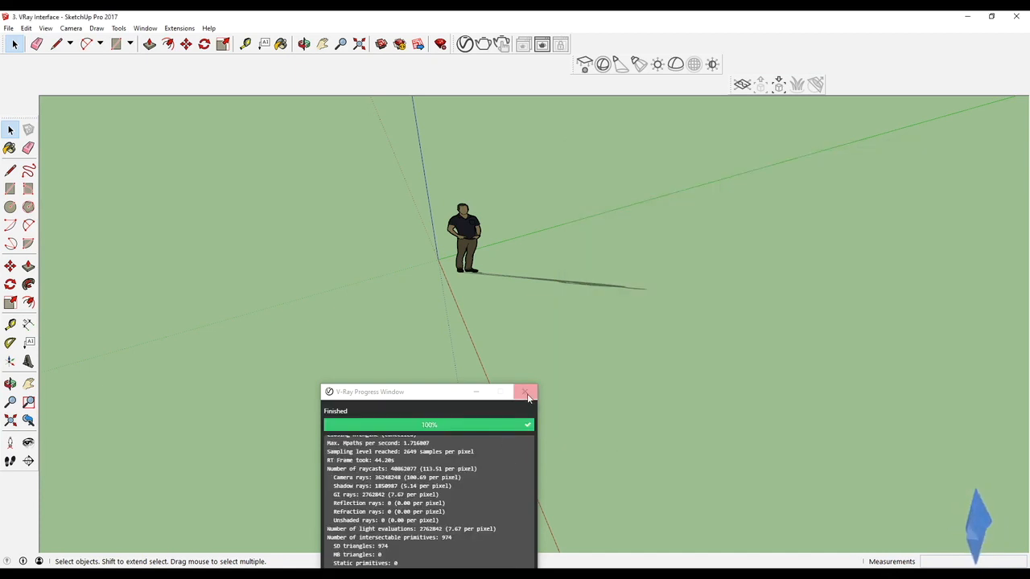
left_click(524, 392)
Step: Turn shadows off again and reorient the view toward the figure
left_click(46, 28)
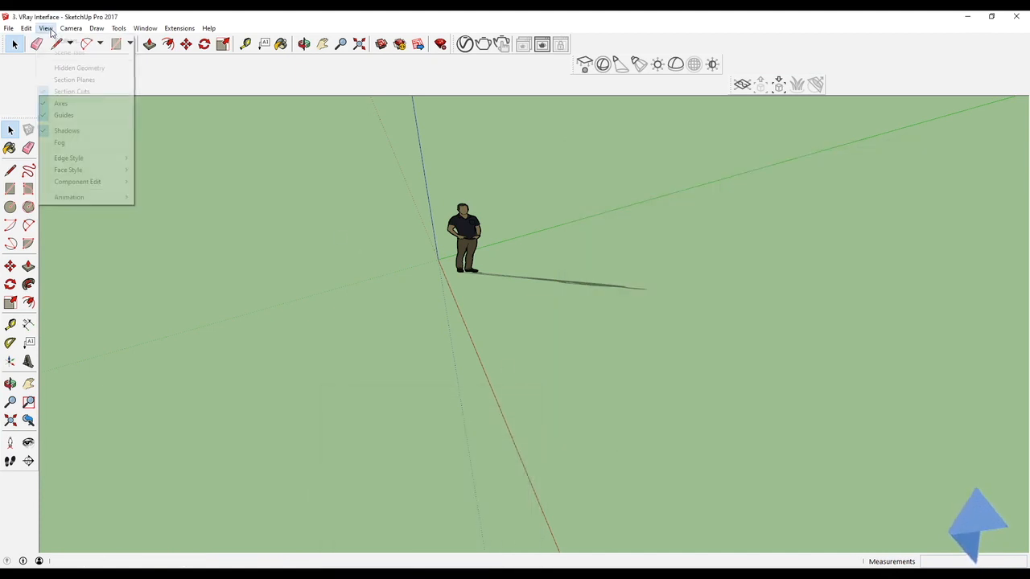
left_click(81, 132)
middle_click_drag(169, 242, 399, 211)
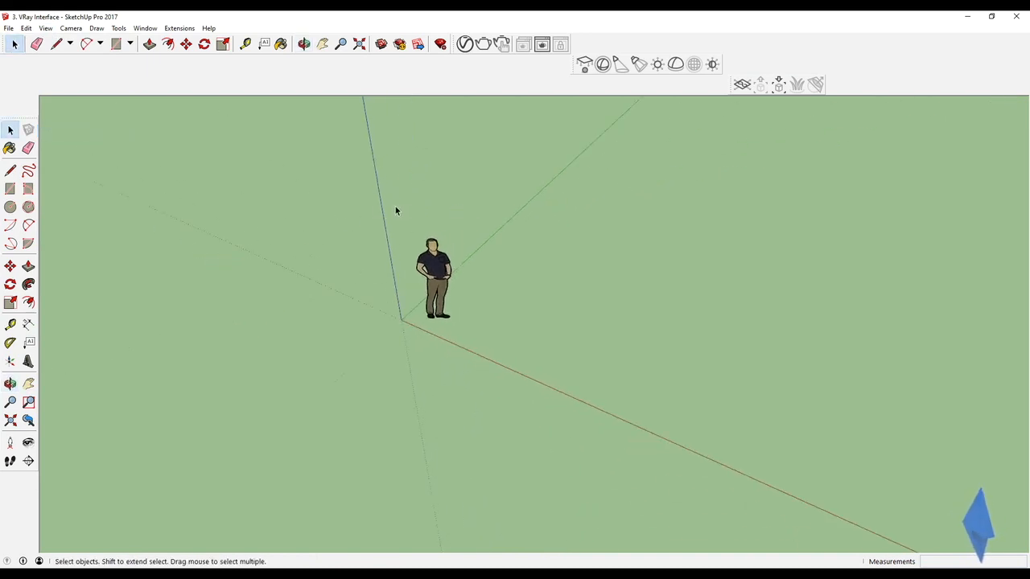
middle_click_drag(601, 117, 545, 55)
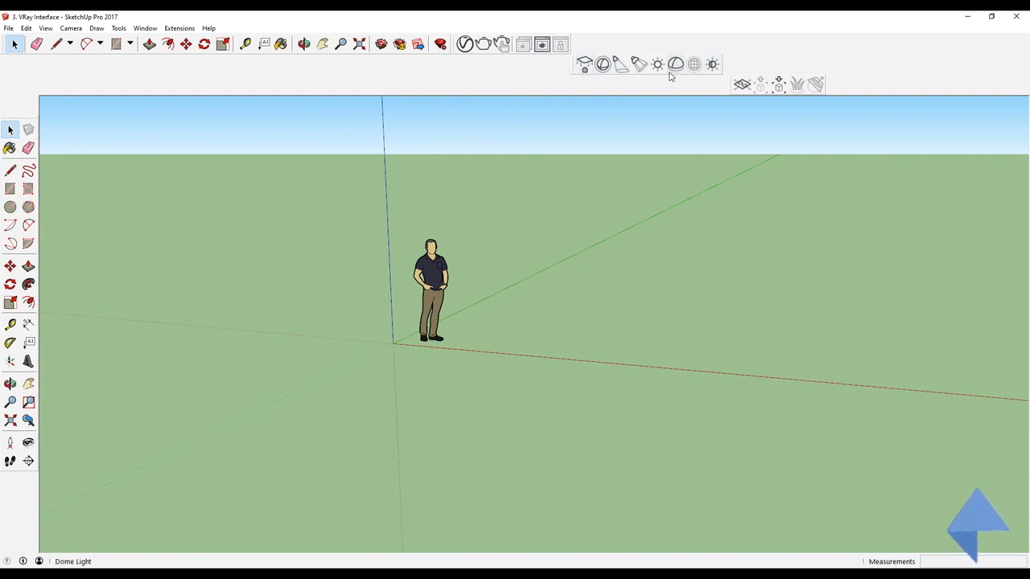
Step: Place a V-Ray Plane Light as a rectangle on the ground to the right of the figure
left_click(587, 67)
left_click(547, 348)
left_click(751, 313)
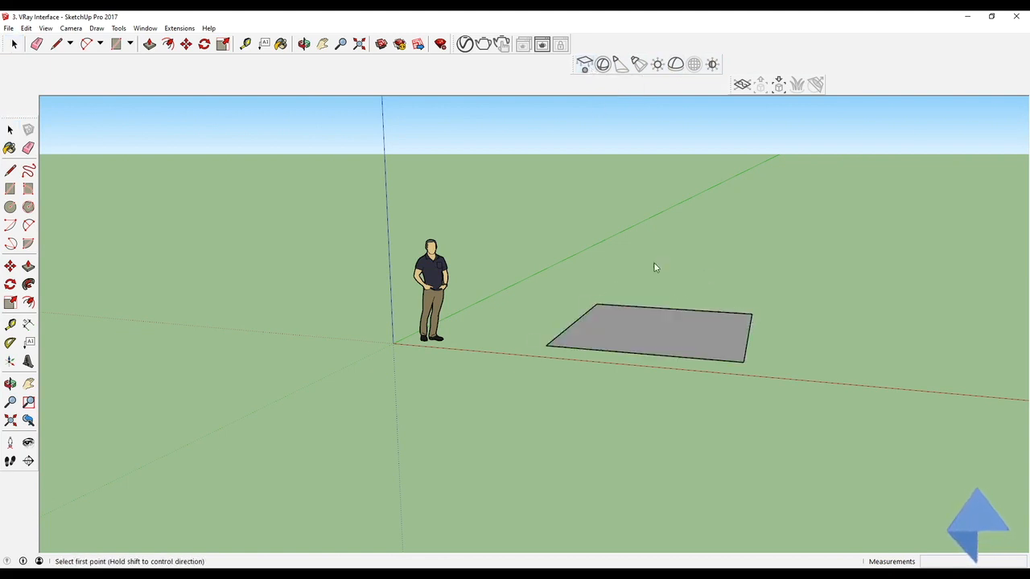
Step: Place a V-Ray Sphere Light beside the plane light
left_click(603, 64)
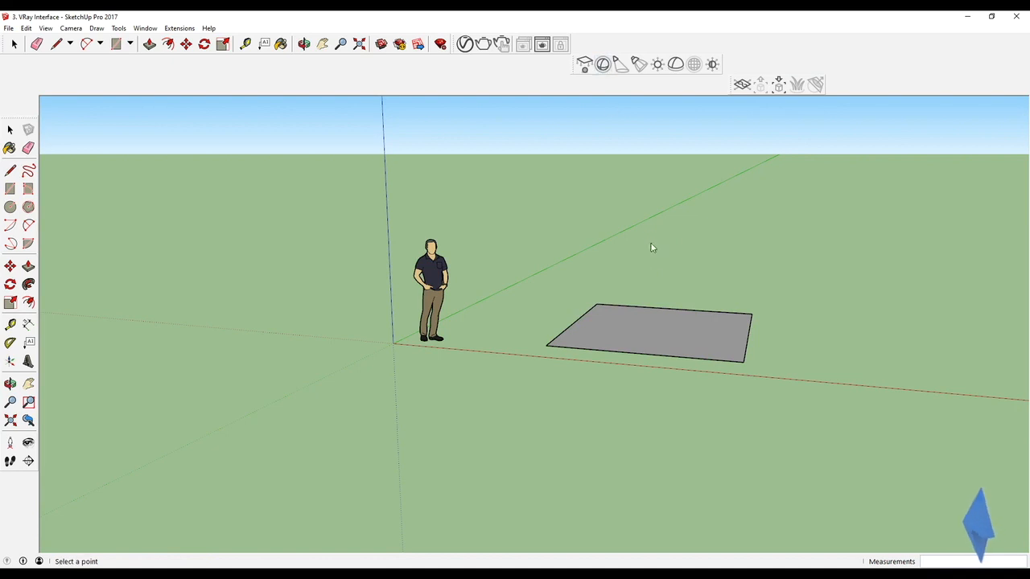
left_click(664, 270)
left_click(711, 288)
middle_click_drag(711, 288, 528, 228)
left_click(621, 64)
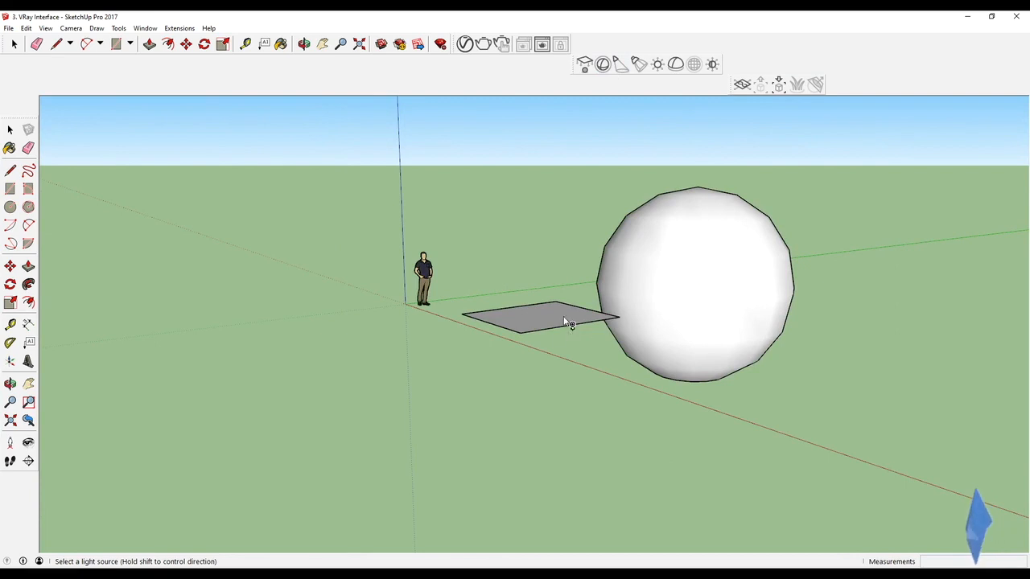
left_click(638, 64)
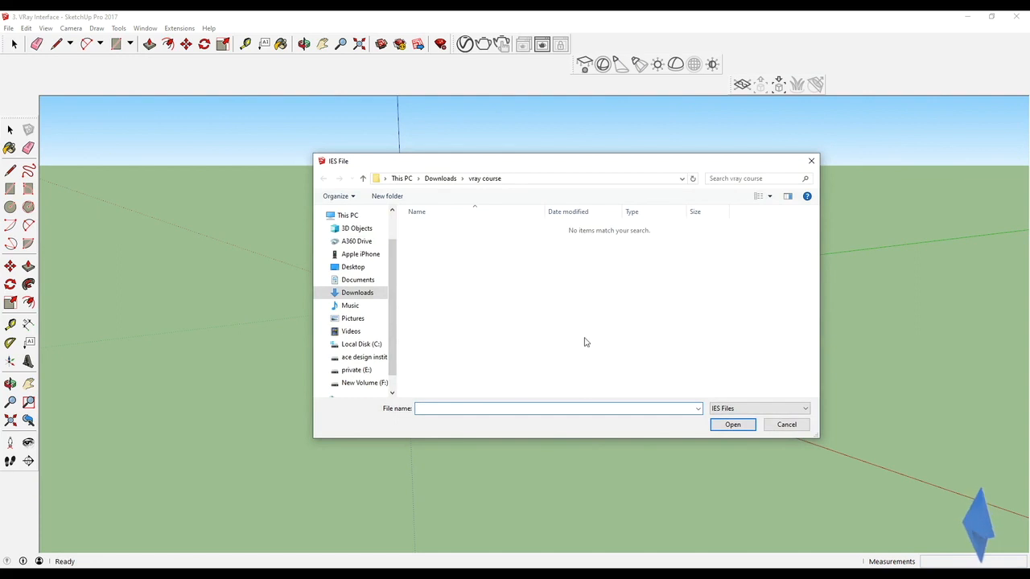
left_click(811, 160)
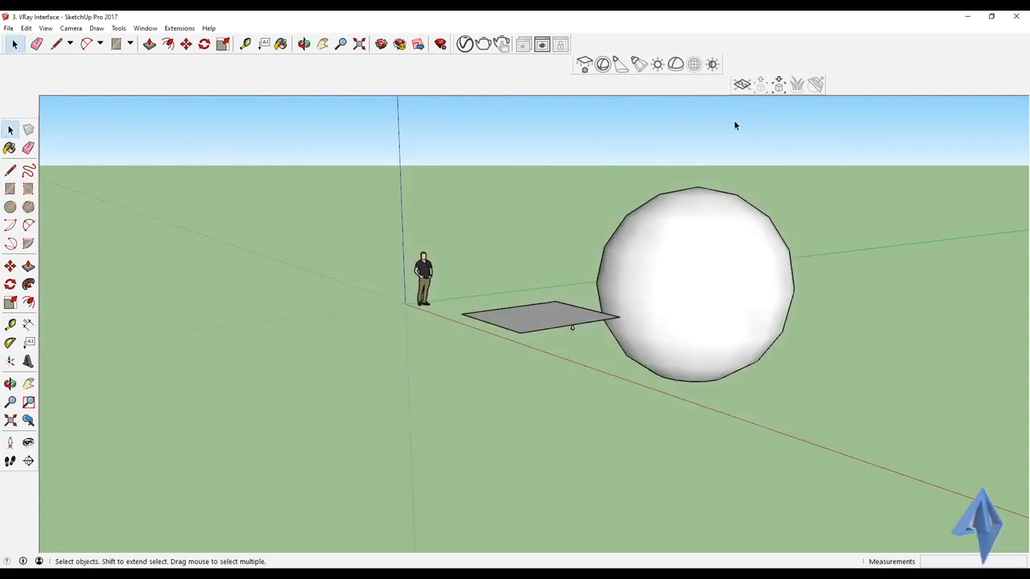
Step: Place a V-Ray Omni Light just below the plane light
left_click(657, 64)
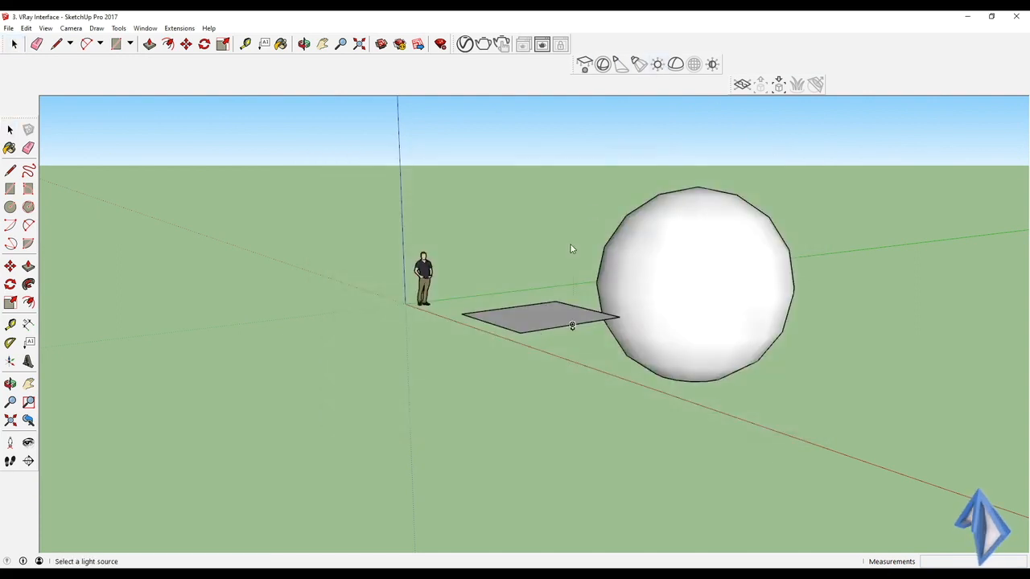
left_click(565, 342)
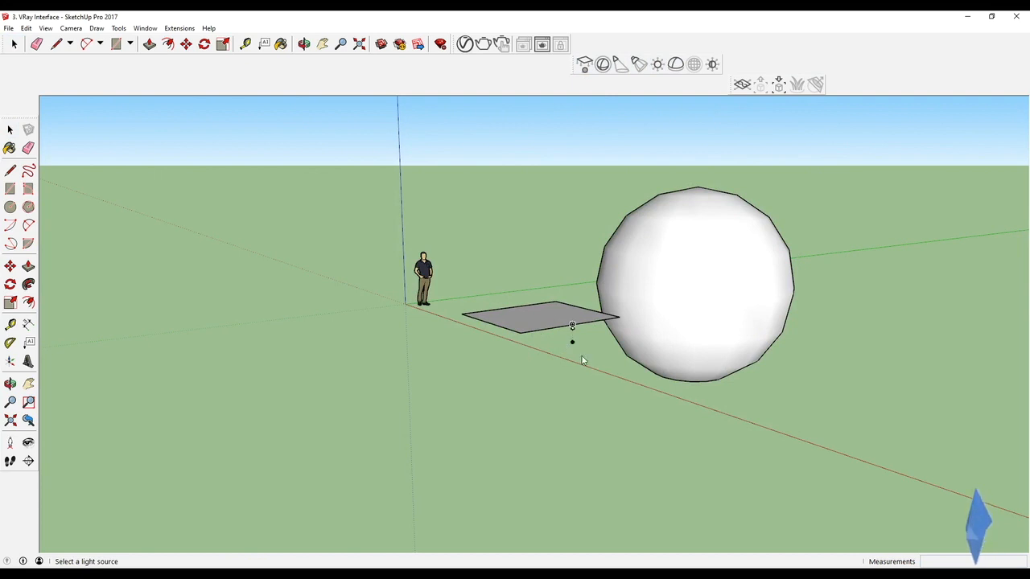
scroll(563, 342, "up", 3)
scroll(578, 314, "up", 3)
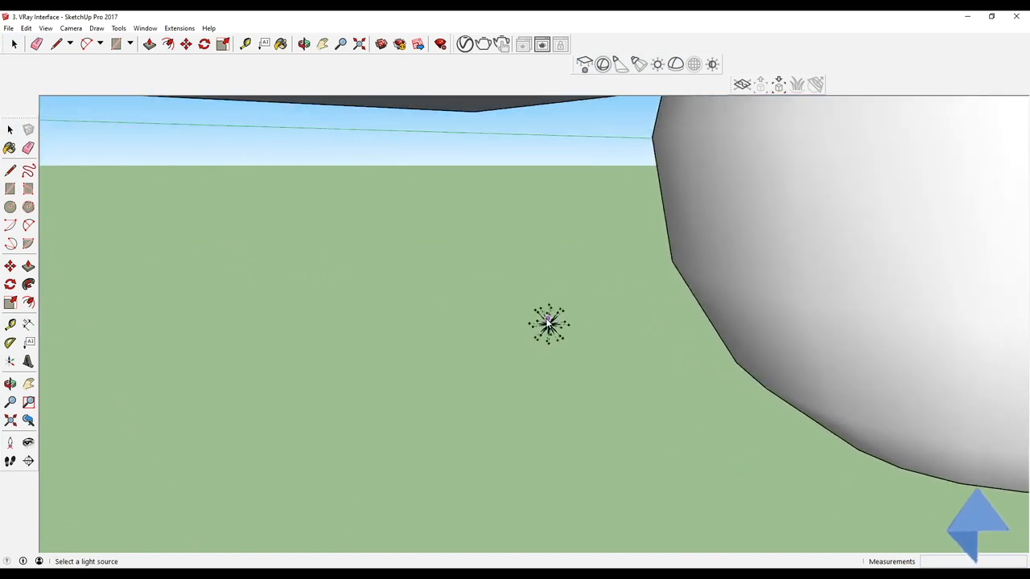
scroll(549, 322, "down", 5)
Step: Place a V-Ray Dome Light on the ground in front of the plane light
left_click(676, 65)
left_click(437, 346)
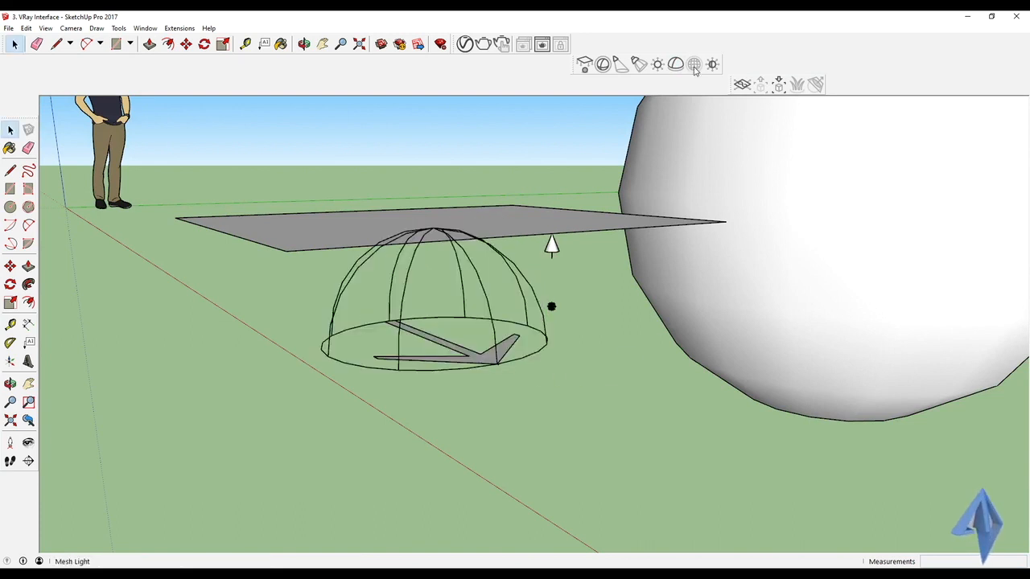
middle_click_drag(573, 193, 538, 255)
scroll(555, 223, "down", 4)
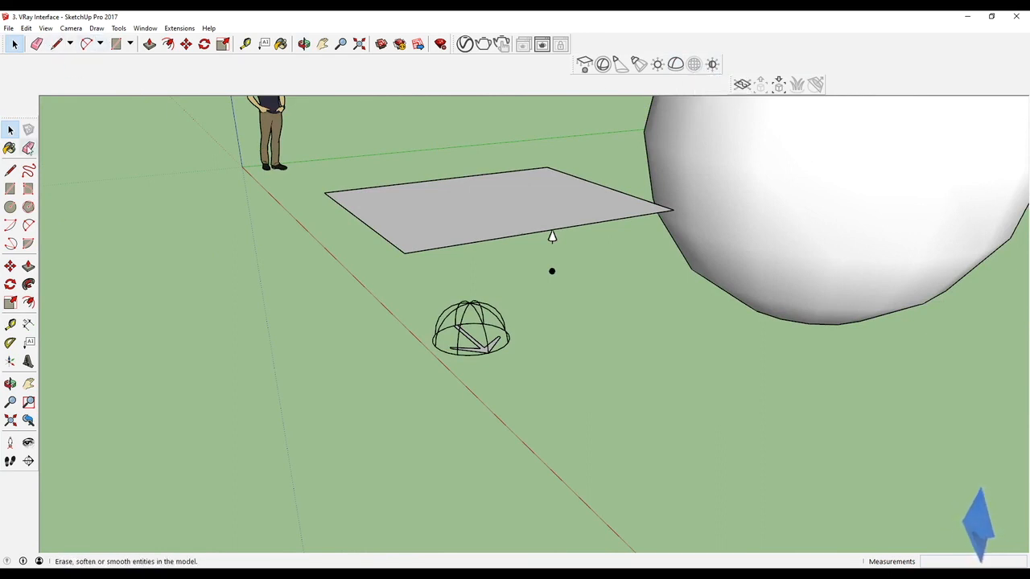
Step: Draw a rectangle about 2.26 m by 1.12 m on the ground and push/pull it into a box
left_click(10, 190)
left_click(159, 265)
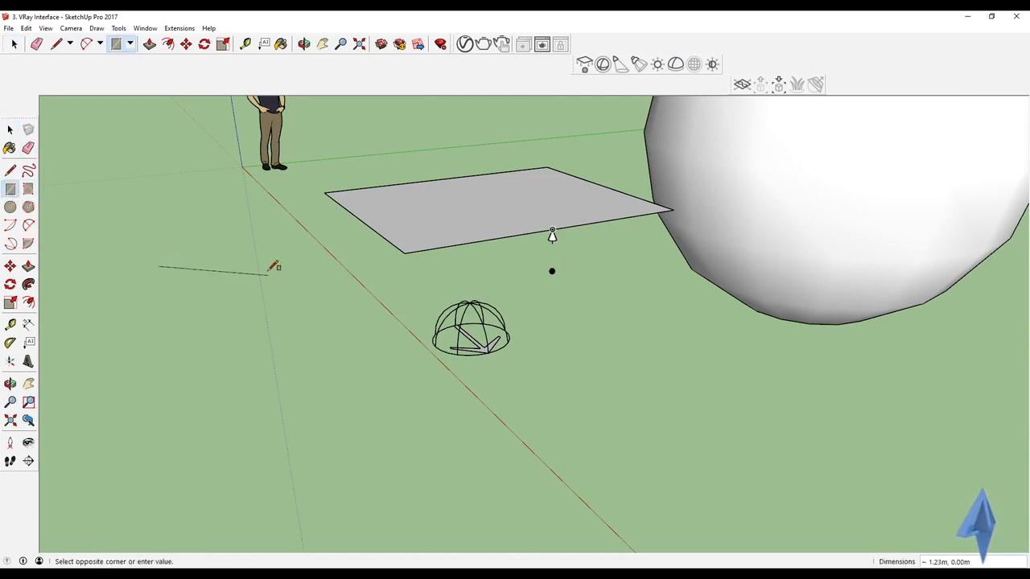
left_click(328, 320)
left_click(28, 265)
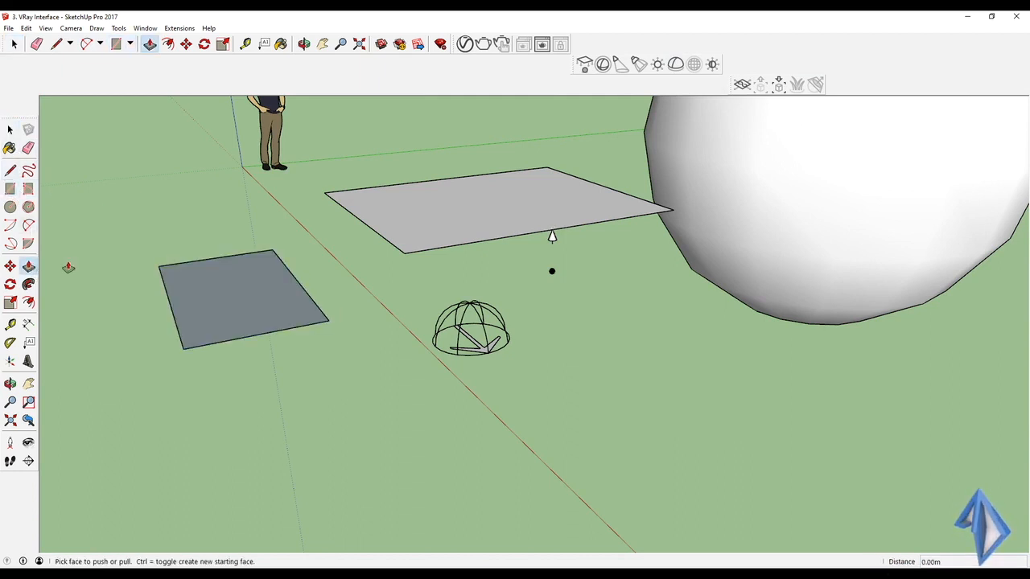
left_click(235, 302)
left_click(231, 270)
Step: Select the whole box and make it a group
triple_click(232, 281)
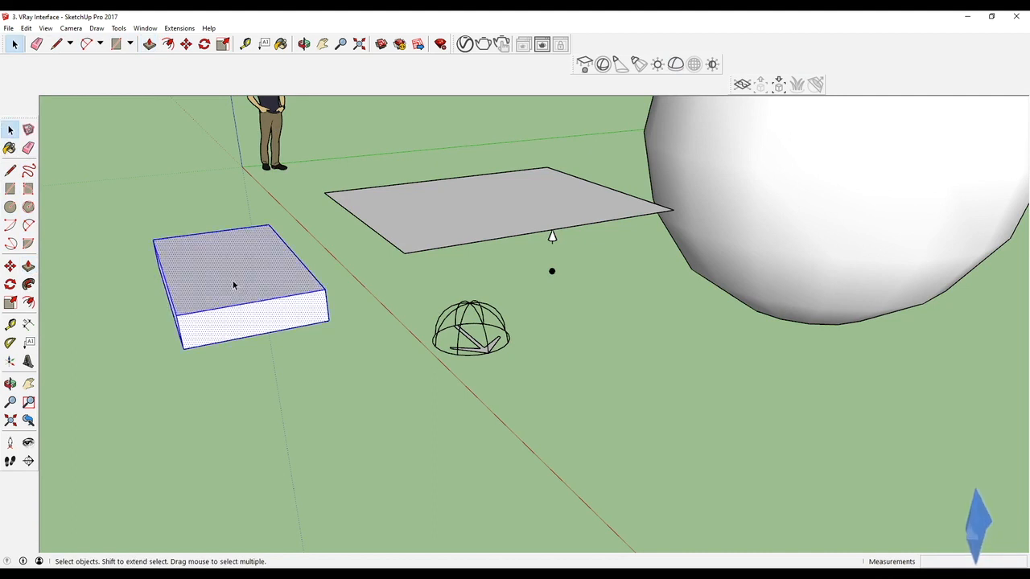
right_click(232, 280)
left_click(269, 375)
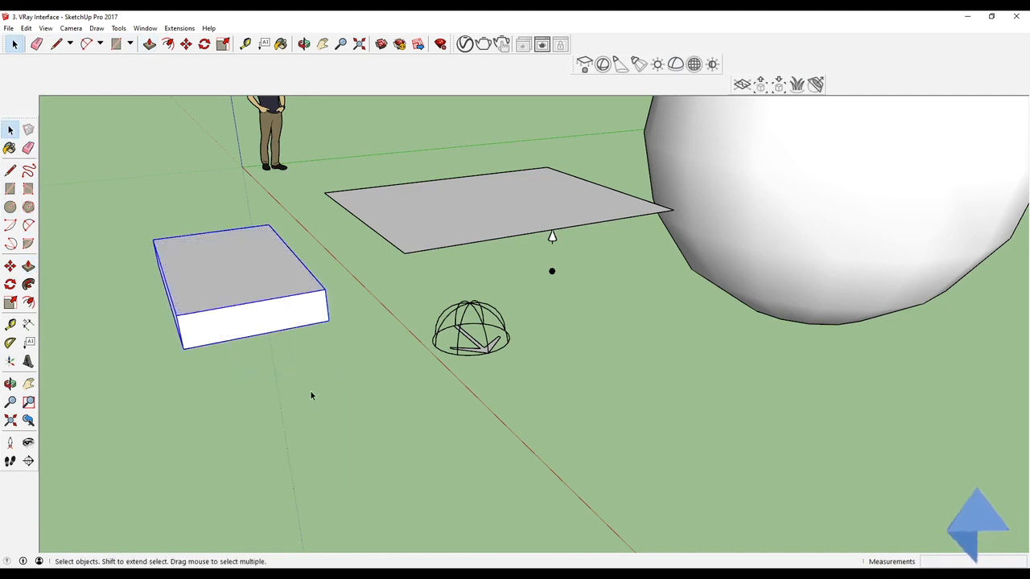
Step: Convert the selected box group into a V-Ray Mesh Light
left_click(694, 67)
middle_click_drag(260, 257, 515, 211)
Step: Use the Adjust Light Intensity tool to change the box mesh light's intensity
left_click(501, 208)
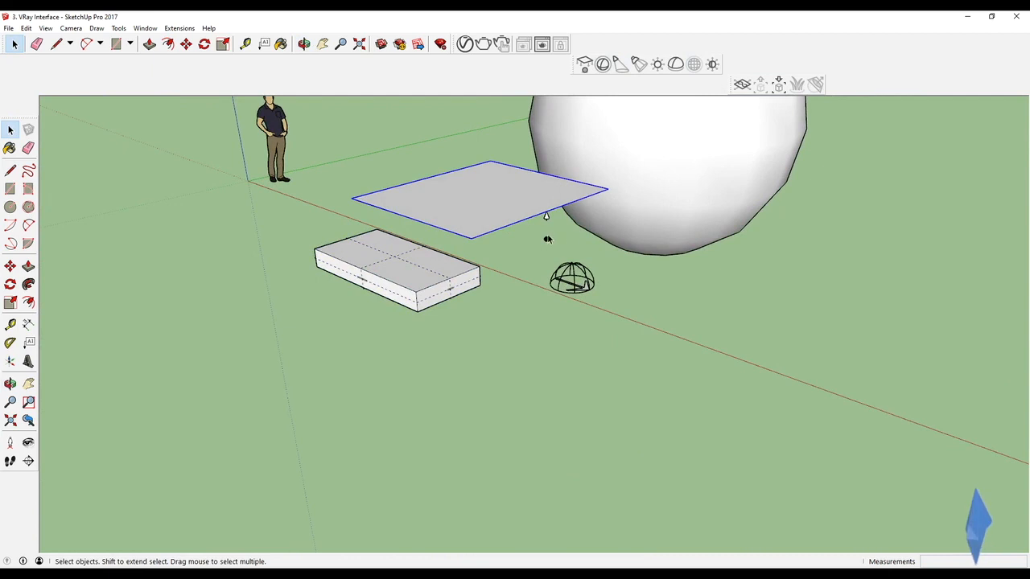
left_click(712, 63)
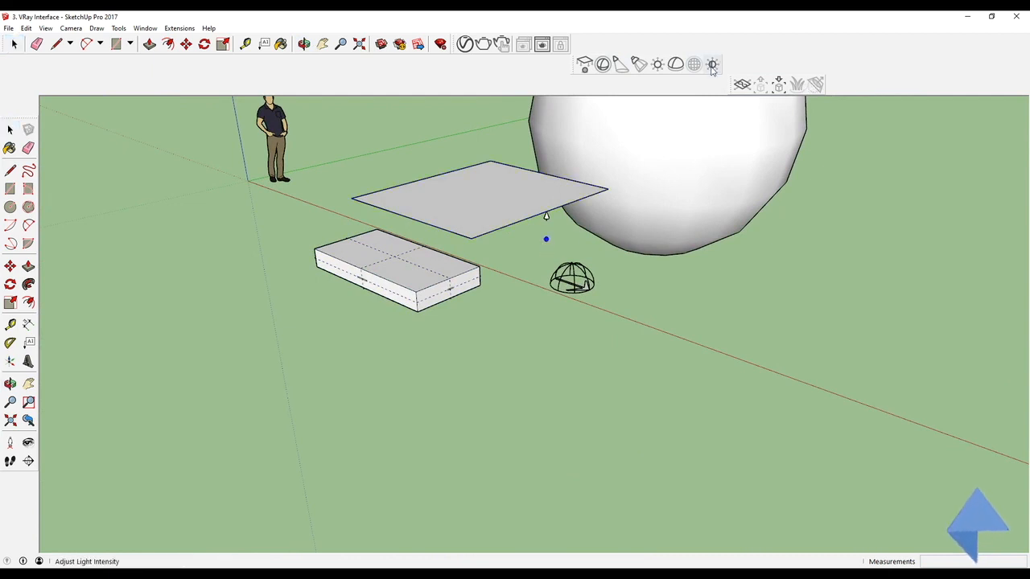
left_click_drag(633, 199, 665, 157)
mouse_move(517, 201)
left_mouse_down()
mouse_move(523, 171)
mouse_move(499, 228)
mouse_move(503, 191)
left_mouse_up()
left_click_drag(584, 281, 548, 268)
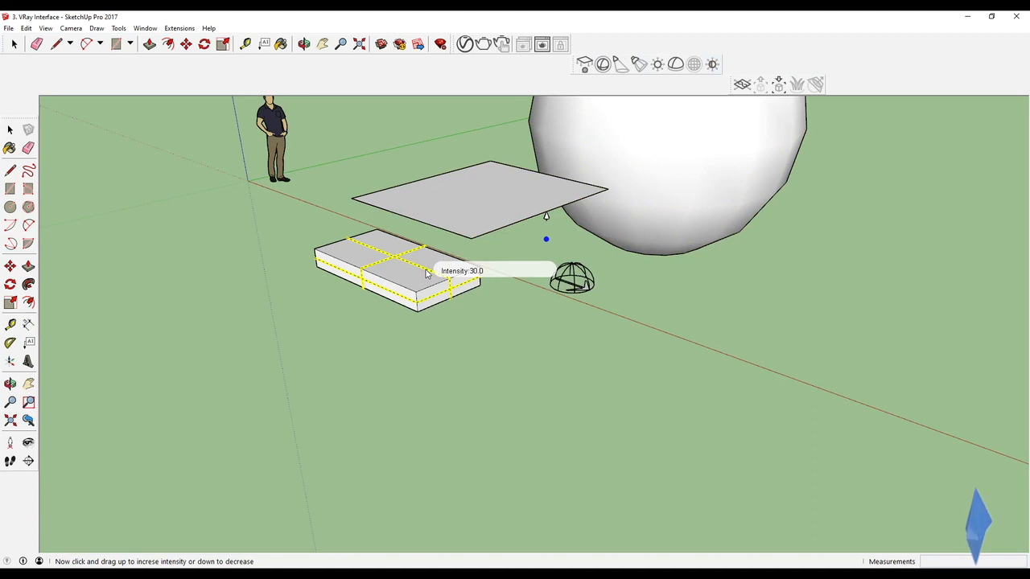
mouse_move(427, 273)
left_mouse_down()
mouse_move(427, 200)
mouse_move(425, 312)
mouse_move(440, 235)
mouse_move(441, 287)
left_mouse_up()
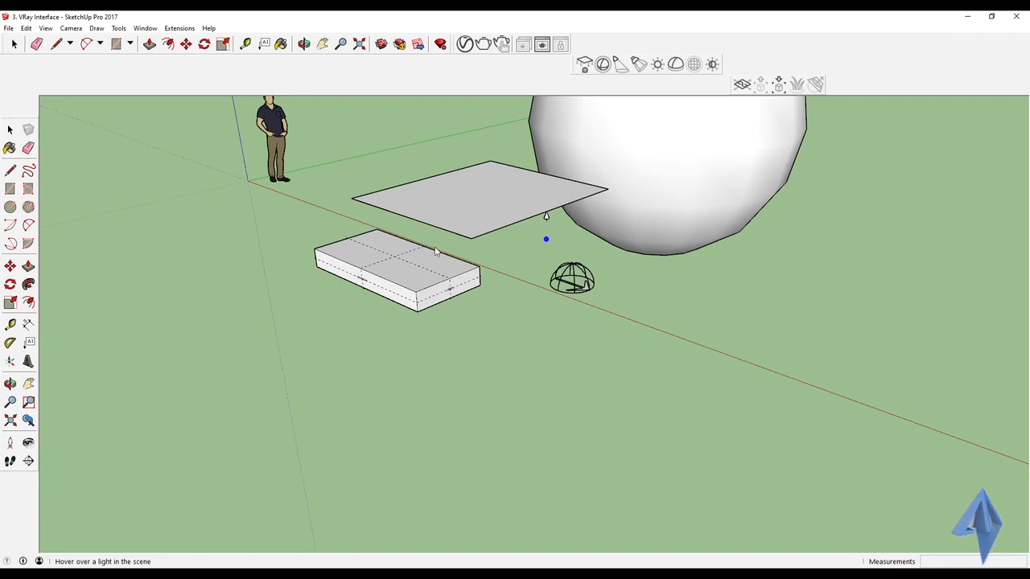
Step: Place a V-Ray Infinite Plane on the ground near the origin
left_click(742, 85)
scroll(626, 300, "down", 3)
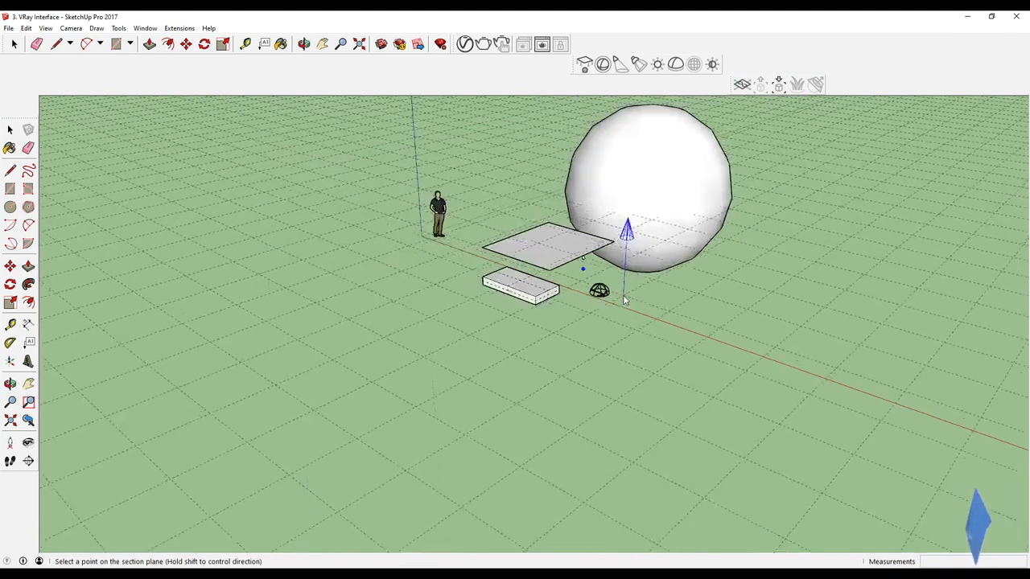
scroll(626, 300, "down", 2)
left_click(451, 296)
middle_click_drag(450, 296, 544, 344)
scroll(427, 262, "up", 4)
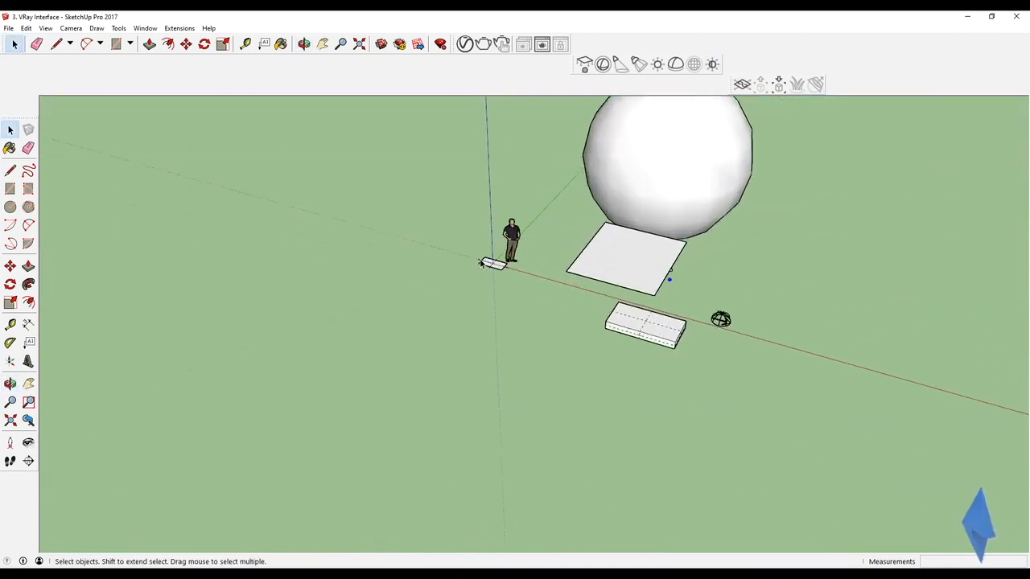
Step: Select the infinite plane and open the Import Proxy file browser, then close it
middle_click_drag(476, 271, 436, 170)
scroll(437, 170, "down", 1)
scroll(478, 272, "up", 2)
left_click(474, 273)
middle_click_drag(474, 274, 487, 360)
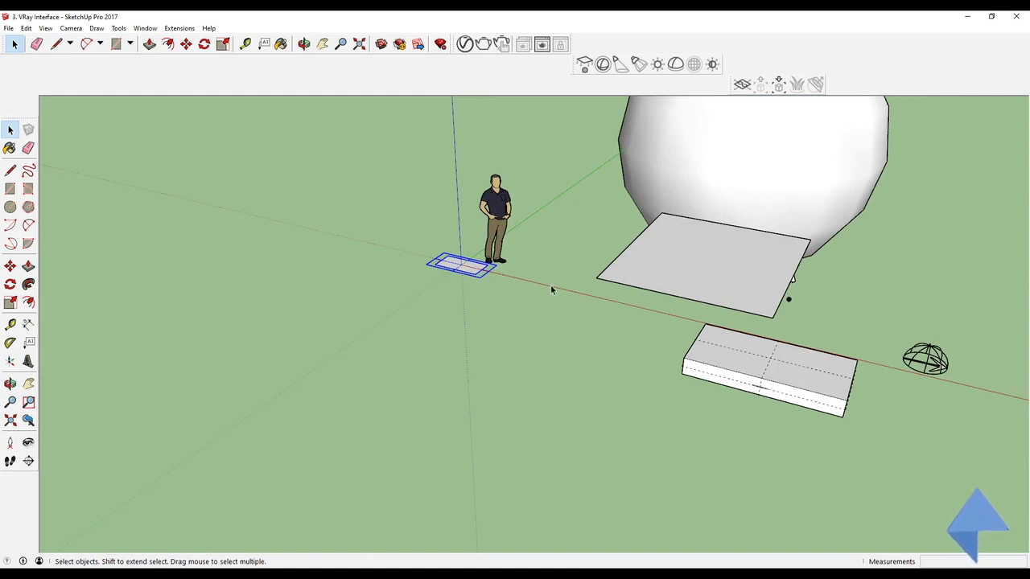
left_click(779, 86)
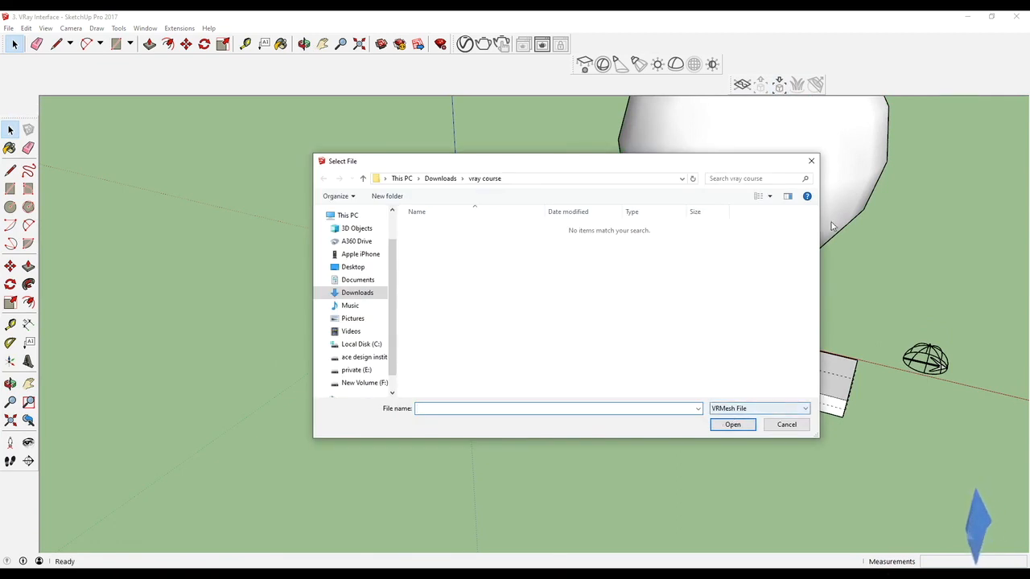
left_click(812, 161)
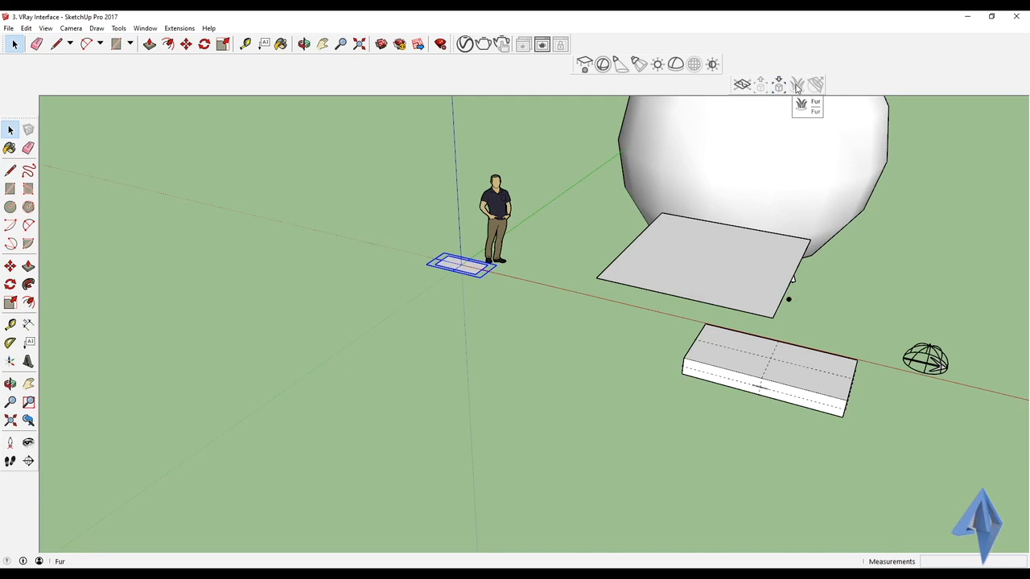
Step: Select the box group and open the Export Proxy save dialog, then close it
middle_click_drag(639, 200, 552, 303)
scroll(664, 313, "up", 1)
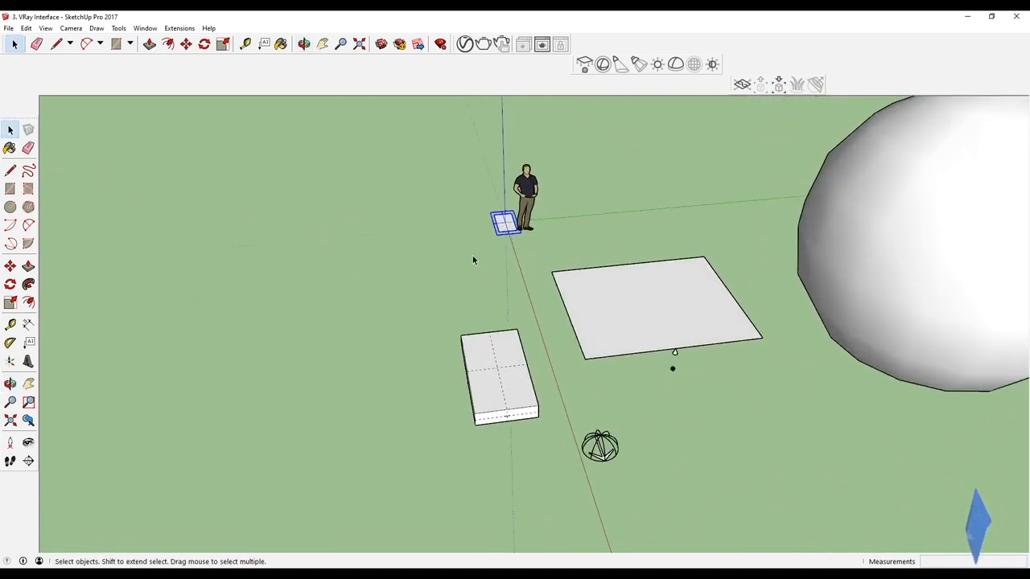
double_click(505, 402)
left_click(404, 350)
left_click(485, 394)
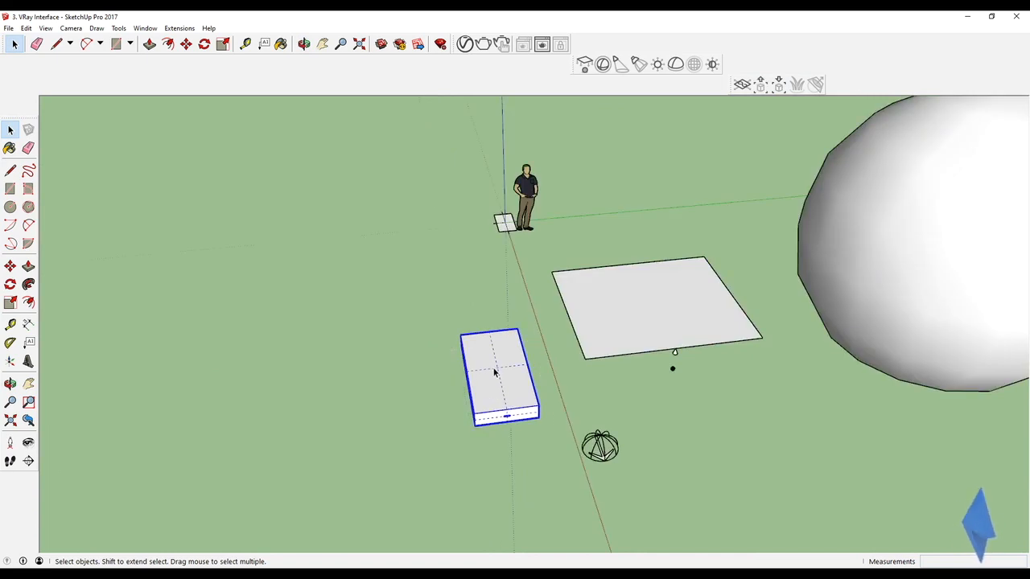
key("Delete")
key("ctrl+z")
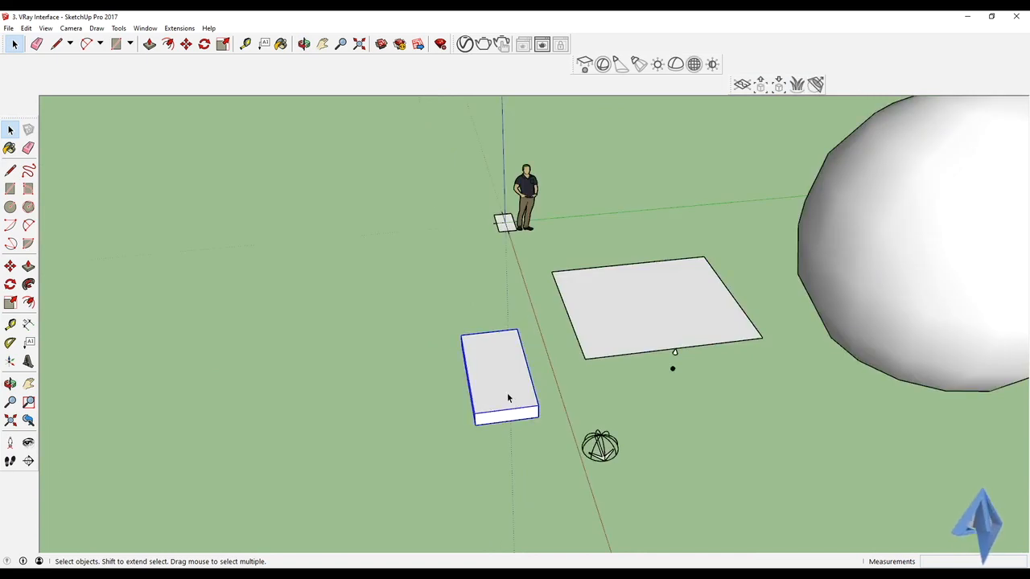
left_click(761, 87)
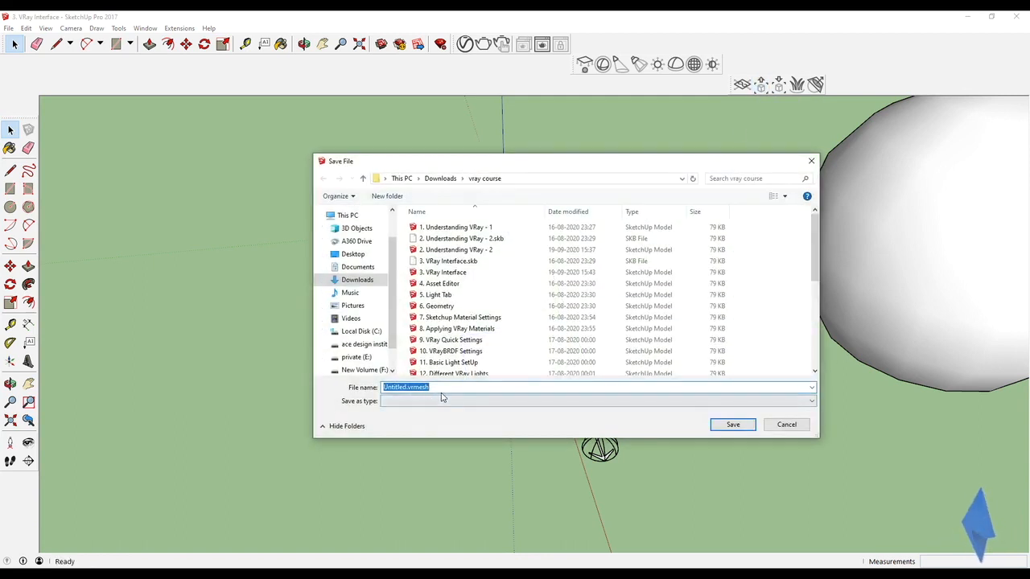
left_click(812, 163)
Step: Add V-Ray Fur to the box group
scroll(507, 392, "up", 4)
middle_click_drag(496, 393, 529, 293)
scroll(529, 294, "up", 1)
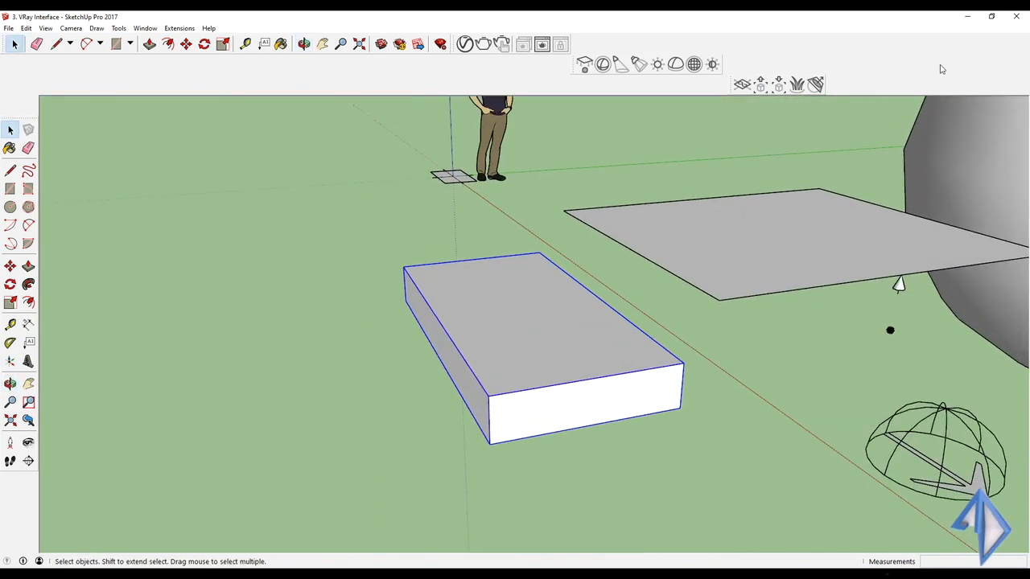
left_click(796, 85)
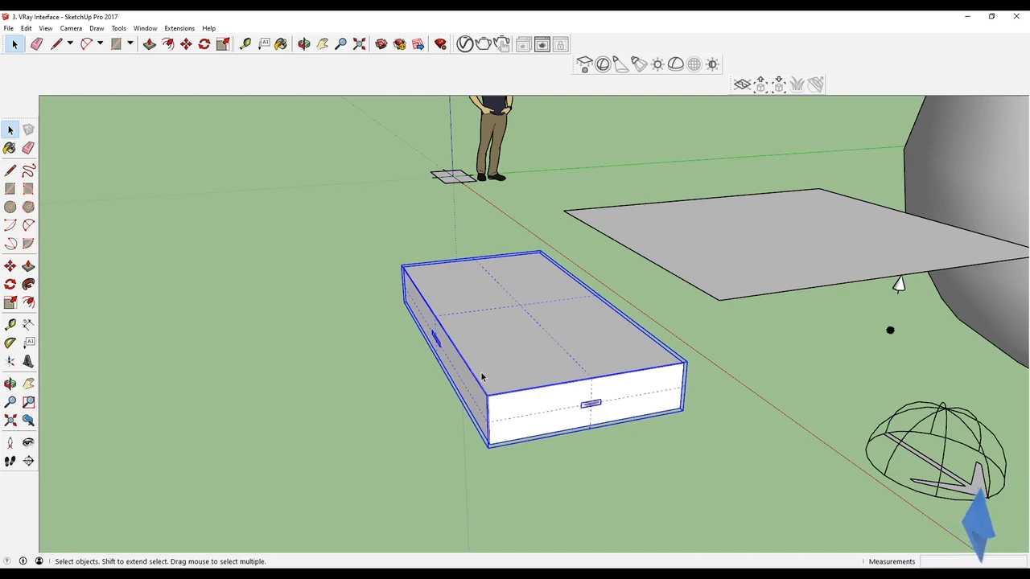
Step: Delete the fur object from inside the box group
key("Delete")
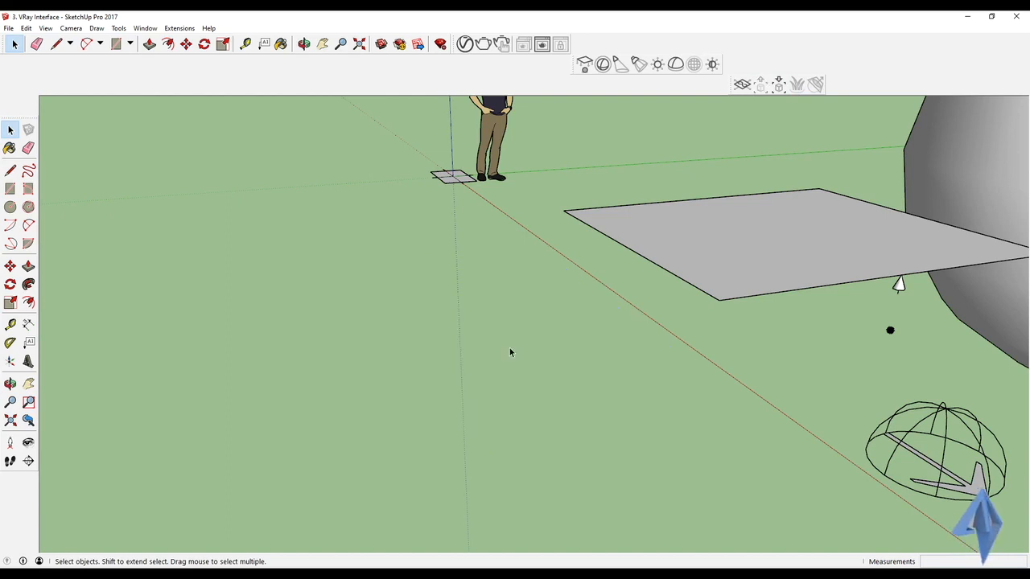
key("ctrl+z")
double_click(581, 405)
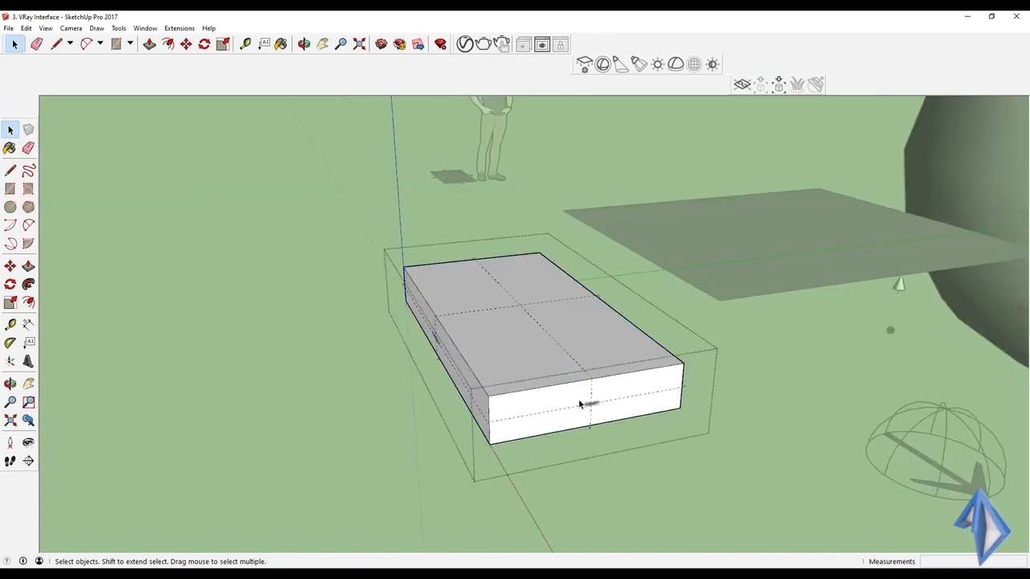
key("Delete")
key("Escape")
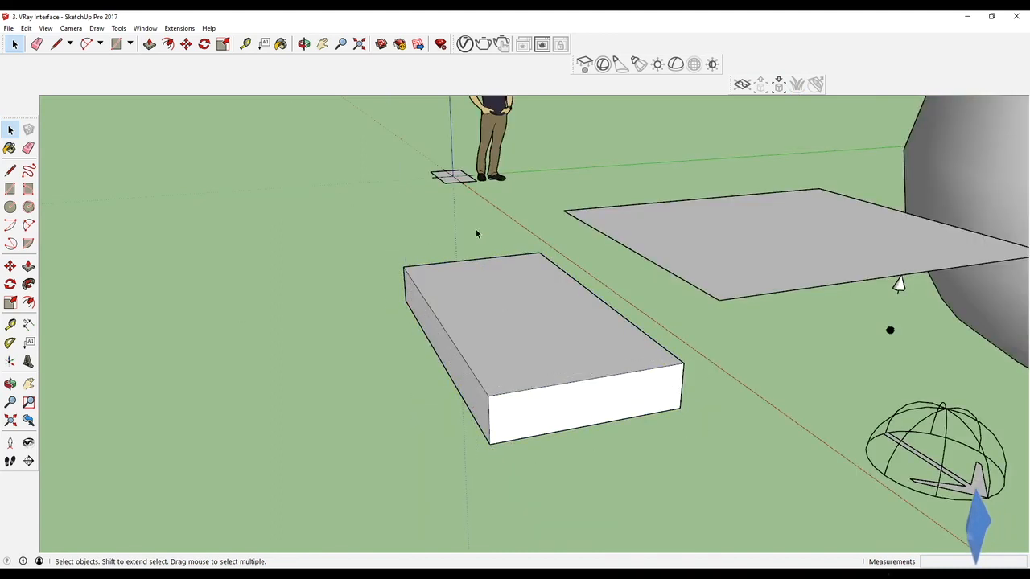
Step: Place another V-Ray Infinite Plane in the scene
scroll(559, 251, "down", 4)
mouse_move(559, 251)
middle_mouse_down()
mouse_move(650, 276)
mouse_move(692, 268)
mouse_move(676, 284)
mouse_move(657, 282)
middle_mouse_up()
scroll(692, 268, "down", 4)
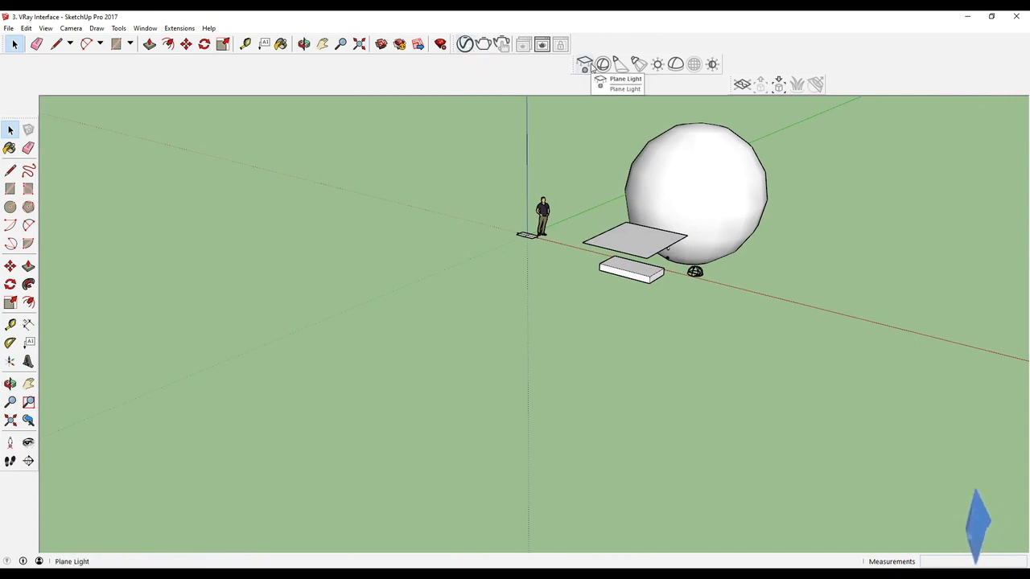
left_click(742, 85)
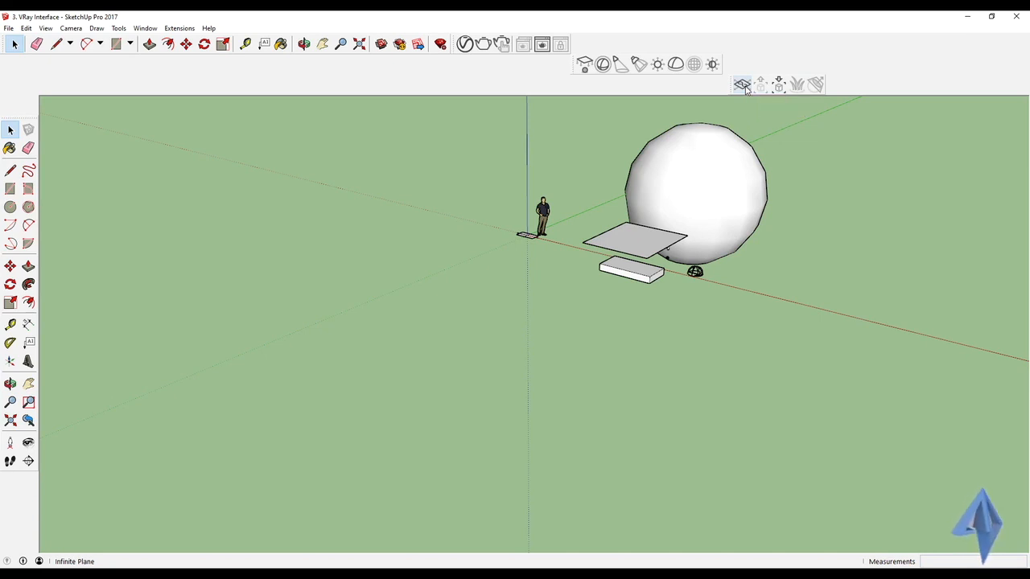